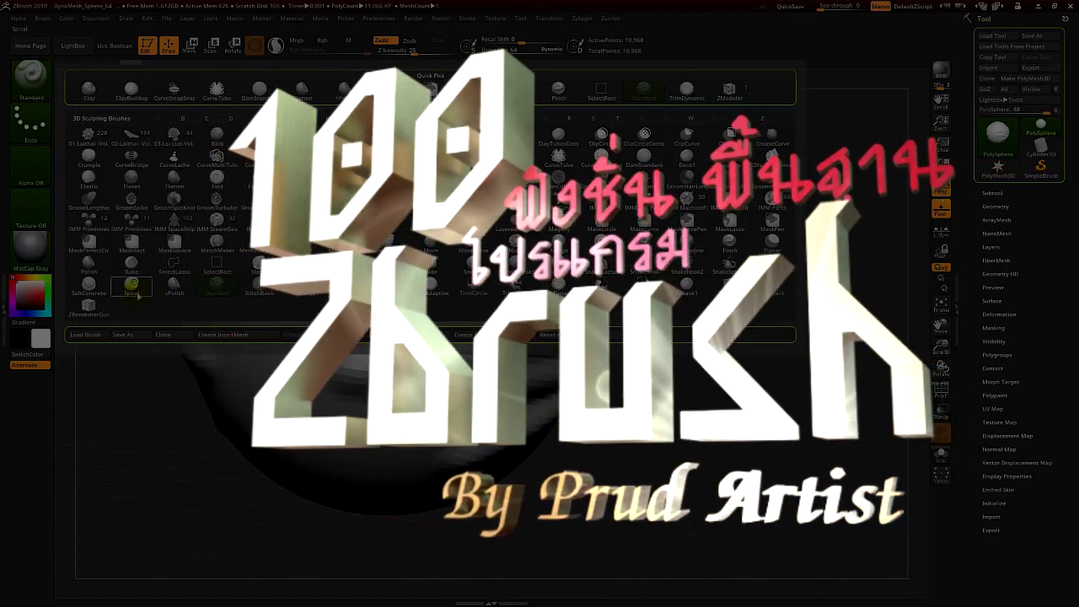
Open the LightBox browser to view the library of skin alphas
left_click(132, 287)
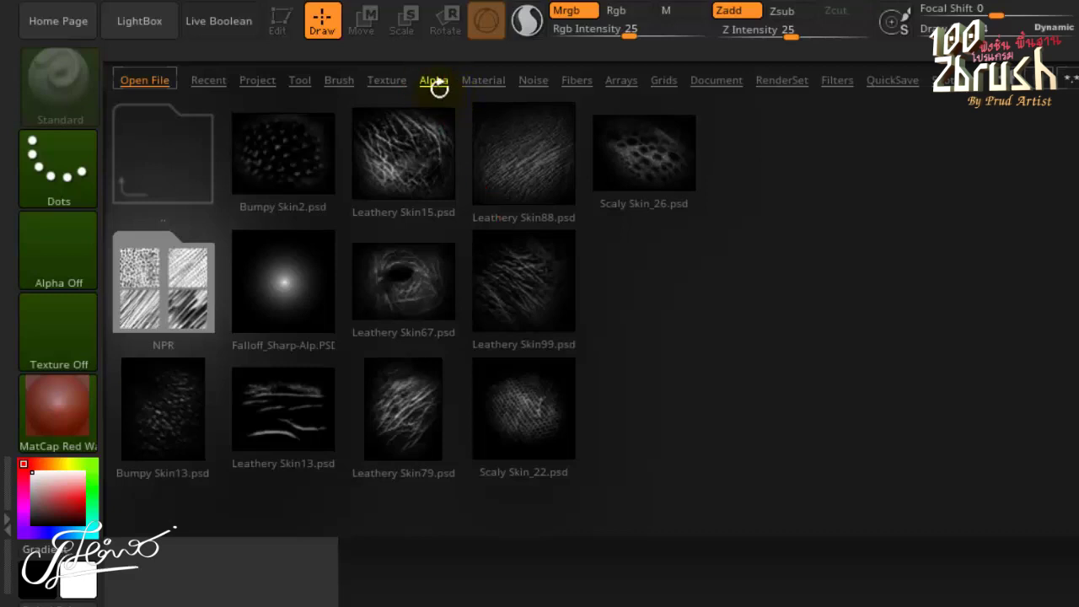
left_click(437, 85)
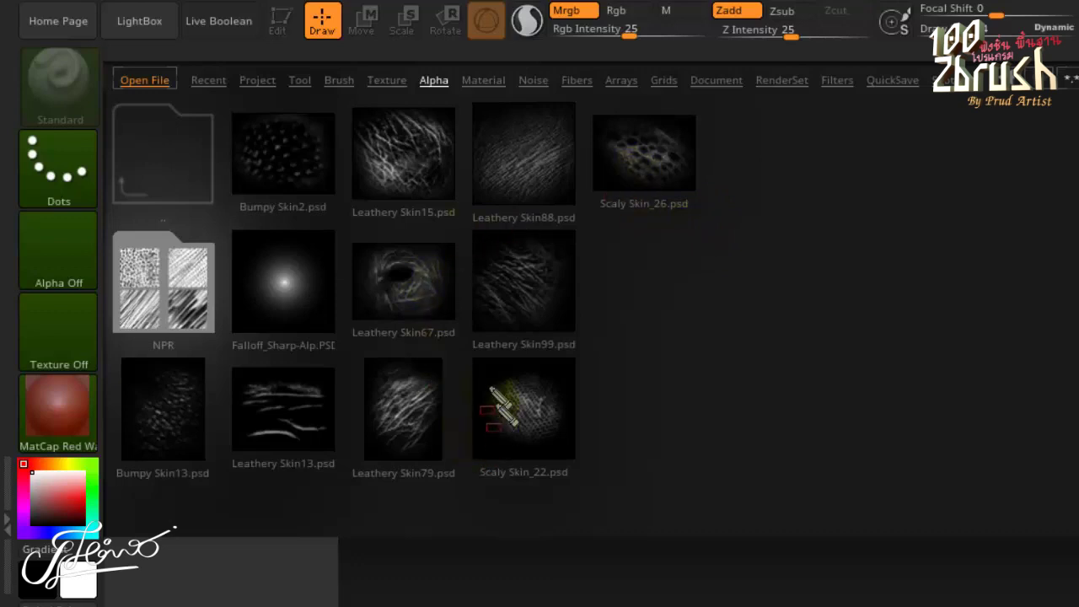
left_click_drag(349, 108, 575, 335)
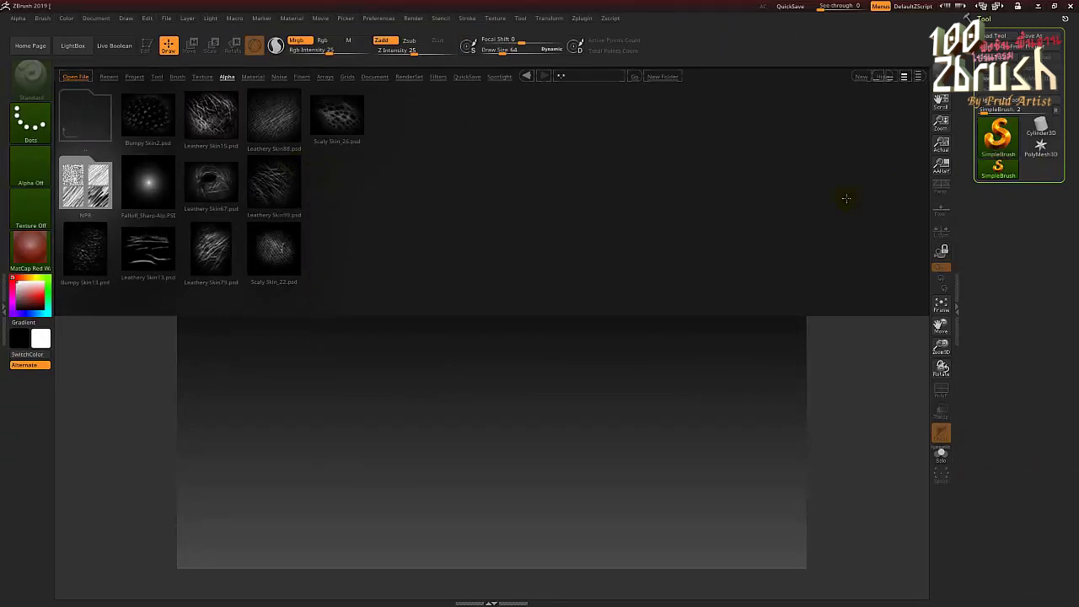
left_click(73, 46)
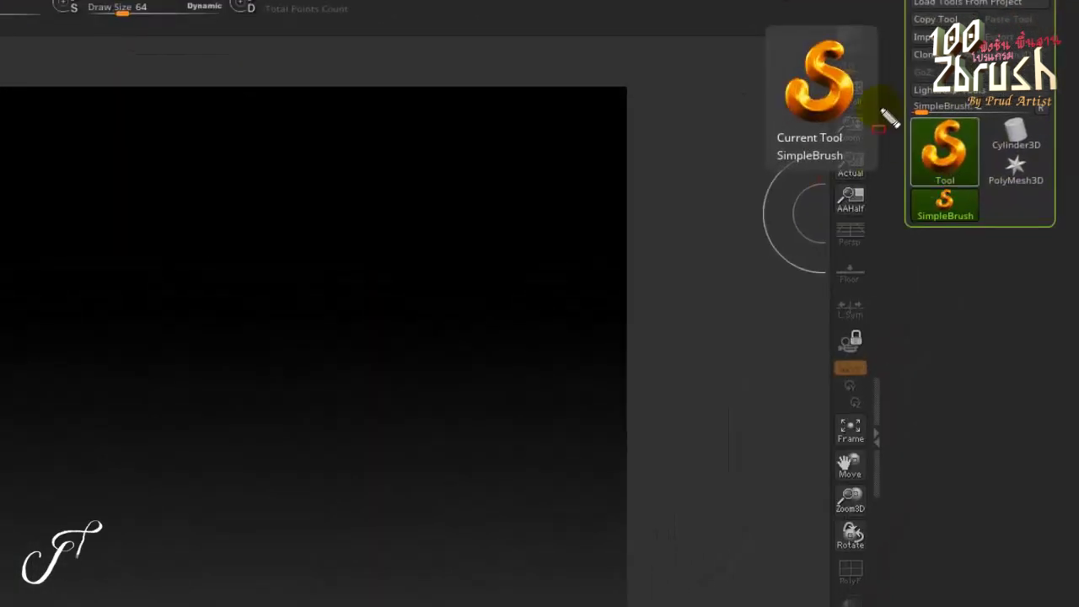
Close LightBox and choose Cube3D from the Tool palette's 3D meshes, replacing SimpleBrush
left_click_drag(911, 112, 986, 195)
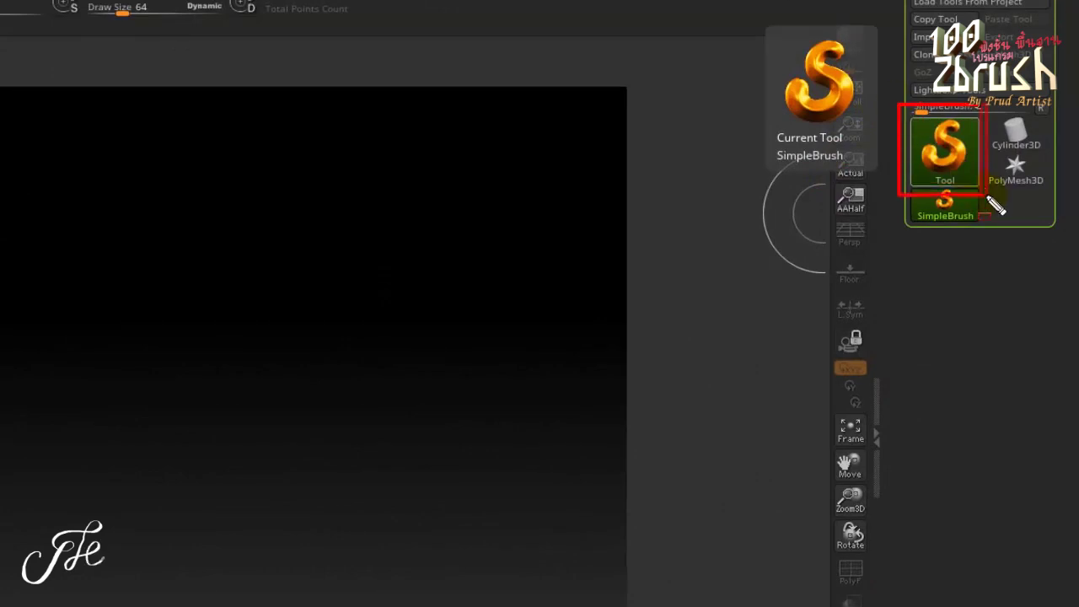
key("Escape")
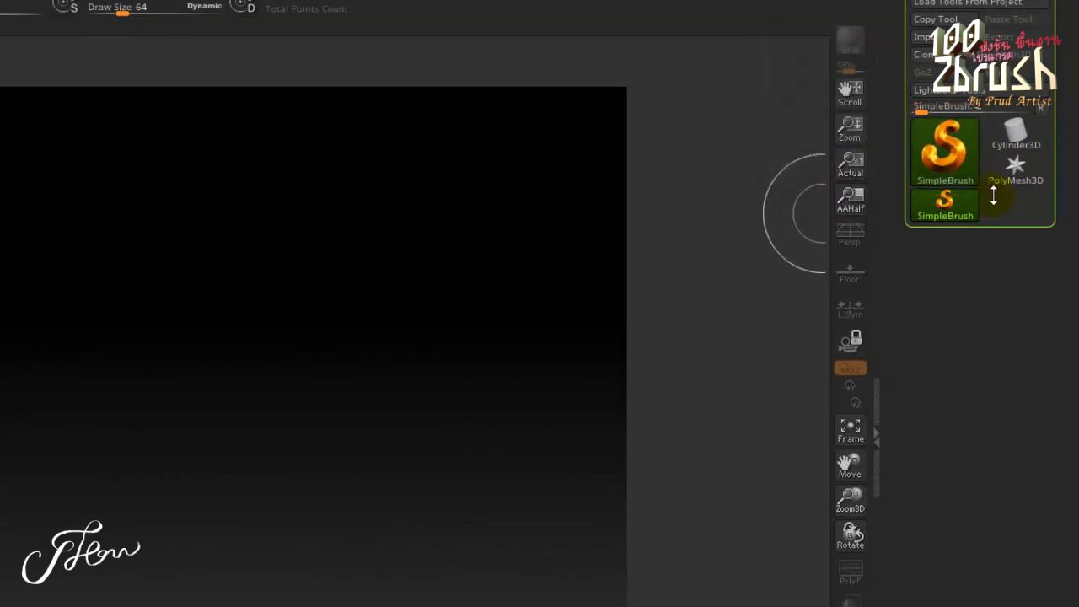
left_click(950, 149)
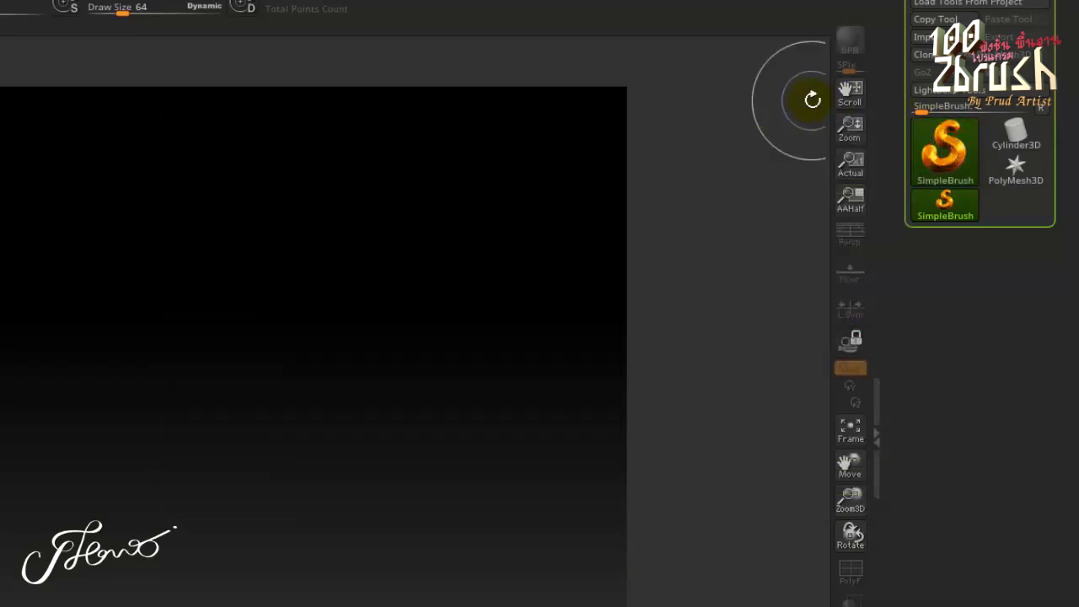
left_click(927, 152)
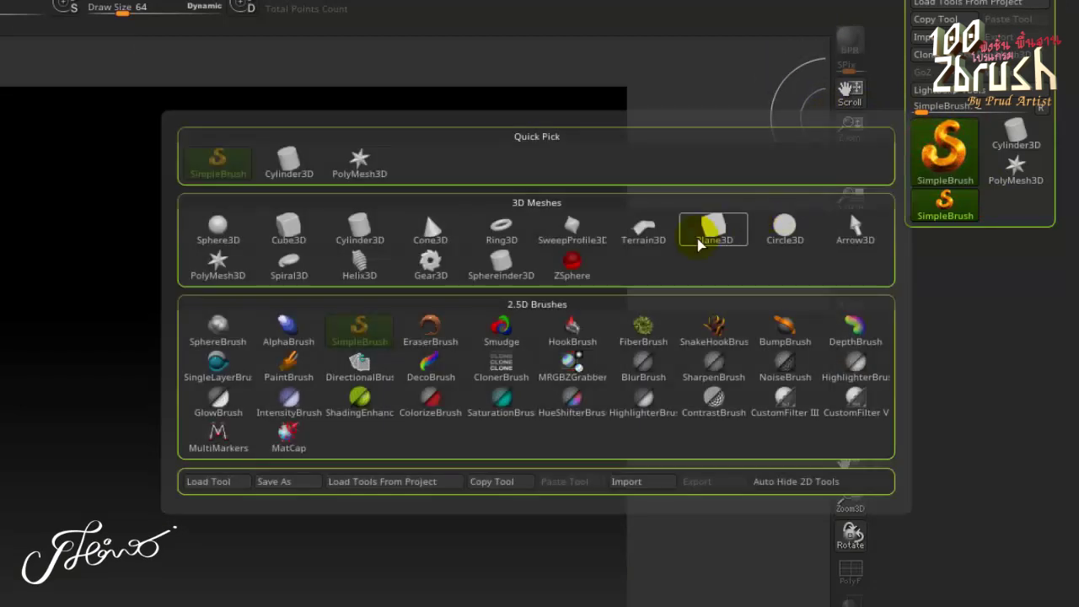
left_click(289, 229)
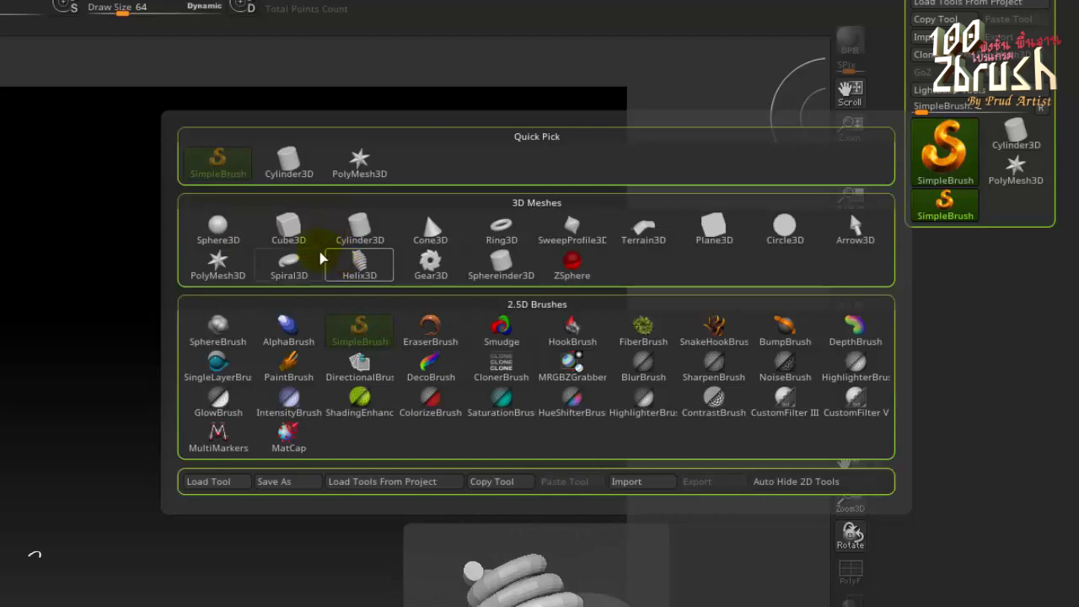
left_click(297, 234)
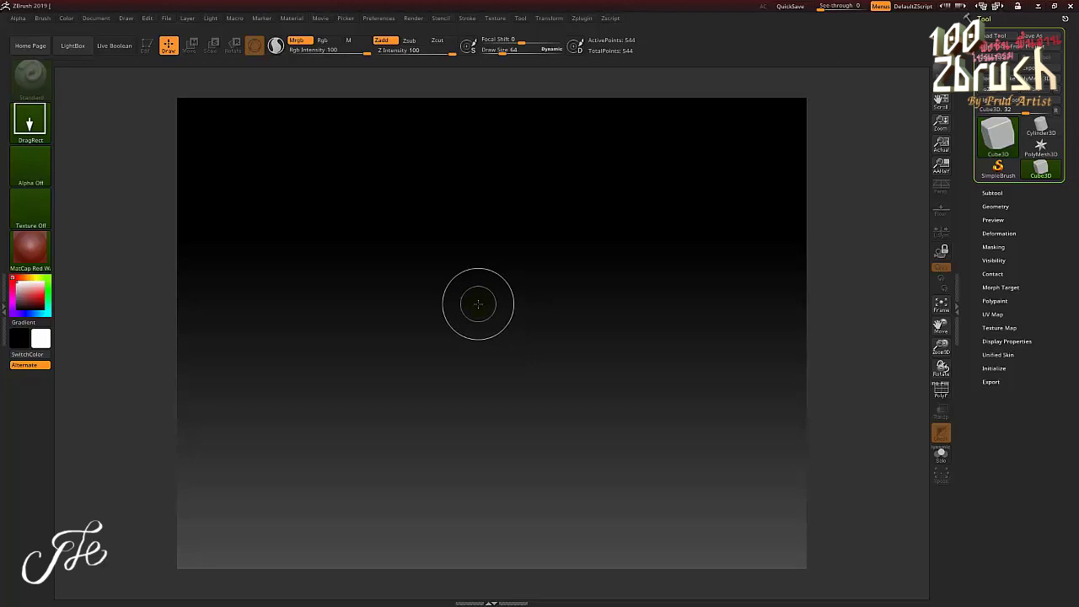
Drag out the Cube3D in the middle of the canvas and turn on Edit mode
left_click_drag(429, 253, 531, 364)
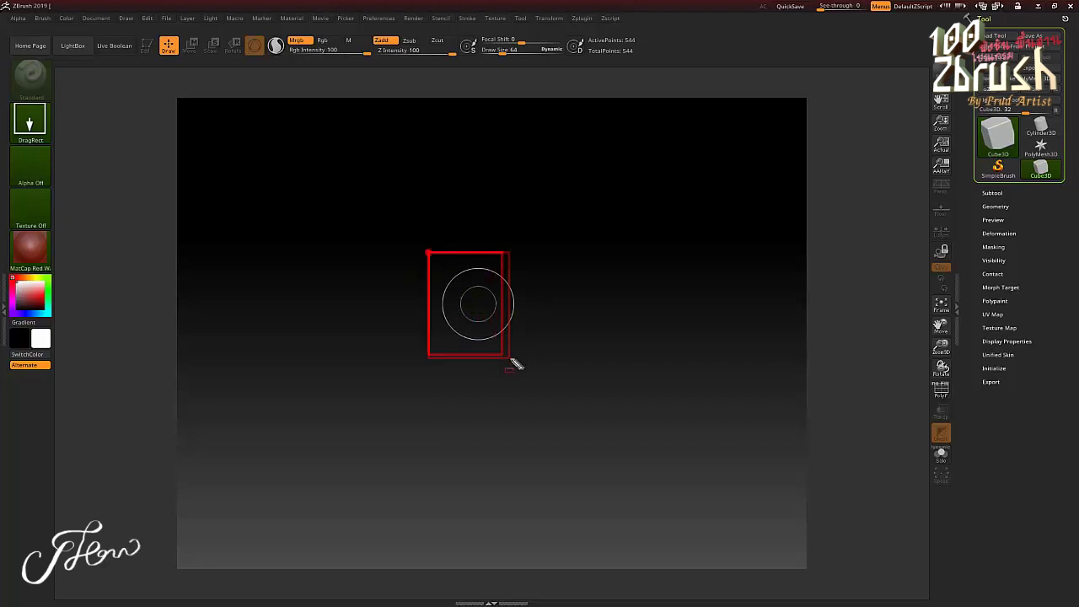
left_click_drag(531, 365, 527, 359)
left_click_drag(487, 301, 489, 455)
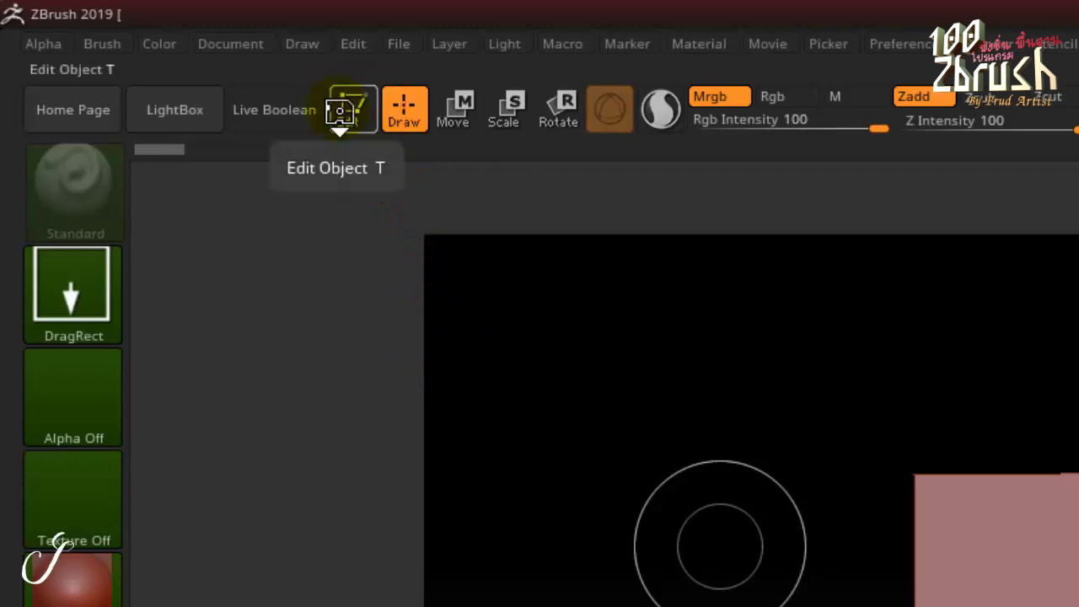
left_click(358, 103)
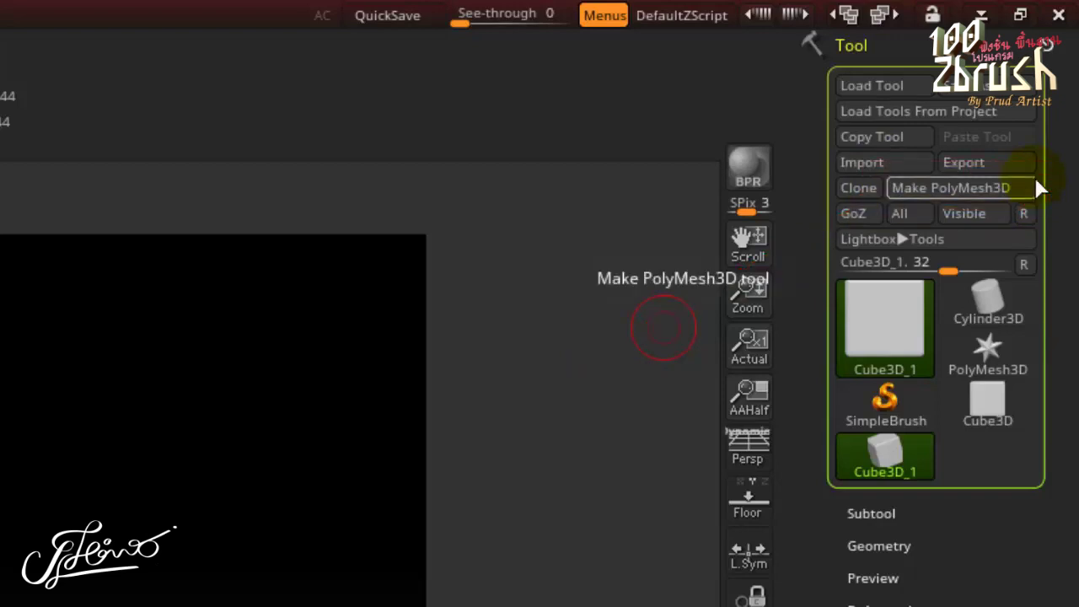
Make the cube a PolyMesh3D and rotate it to show its top and side
left_click(978, 188)
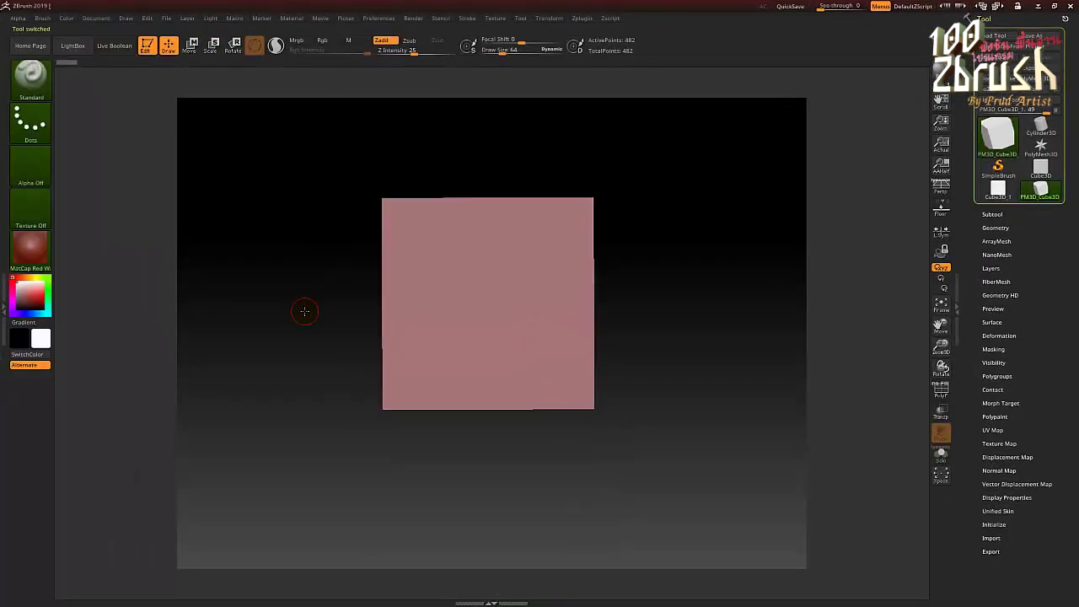
left_click_drag(303, 309, 317, 320)
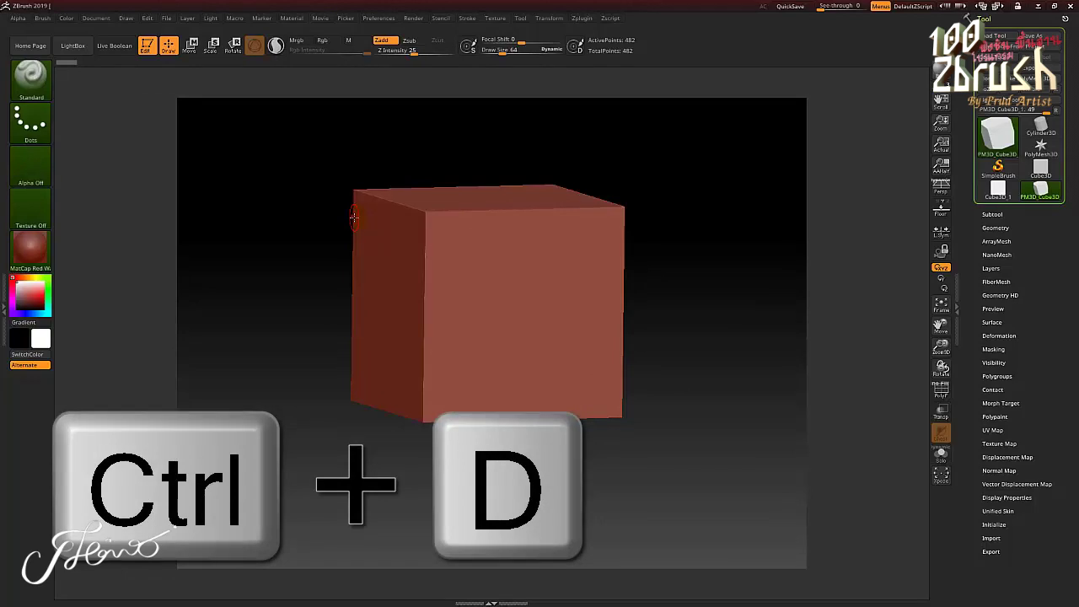
Subdivide the cube repeatedly with Ctrl+D, up to about 2 million points
key("ctrl+d")
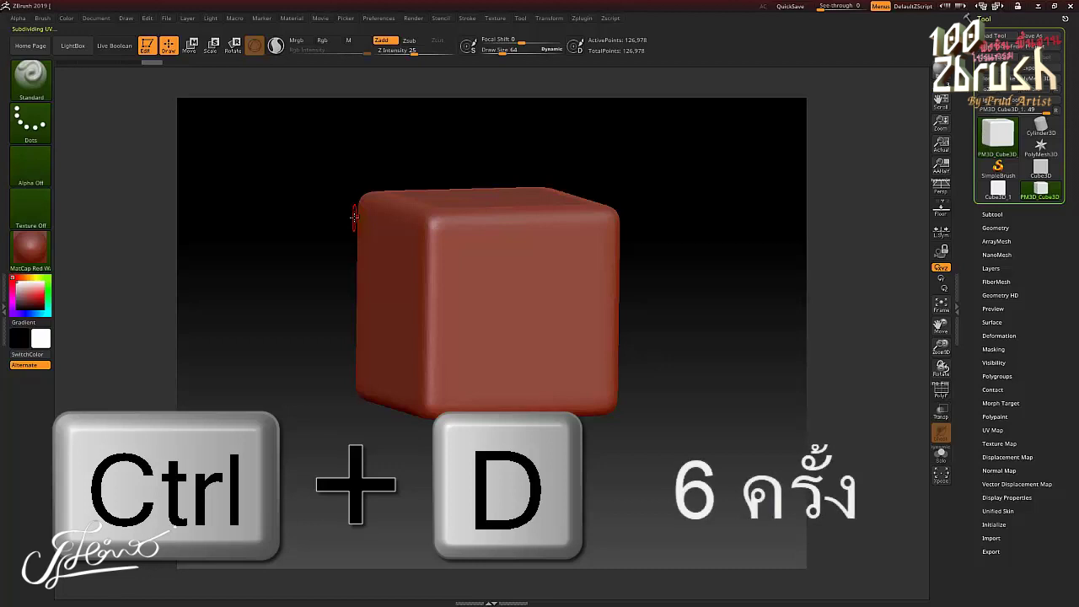
key("ctrl+d")
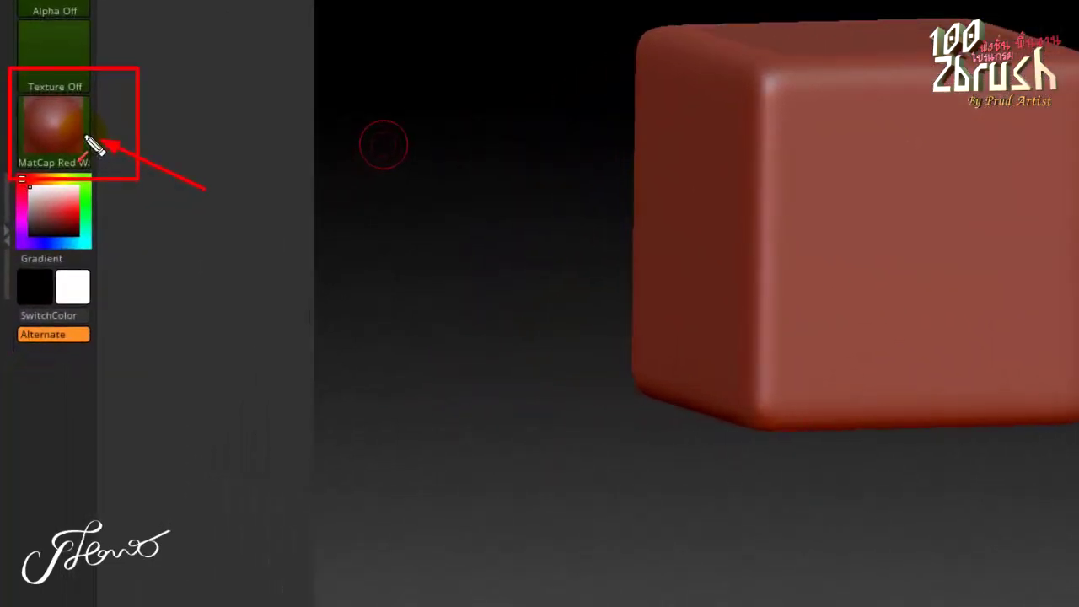
Apply the MatCap Gray material to the cube in place of MatCap Red Wax
left_click(87, 143)
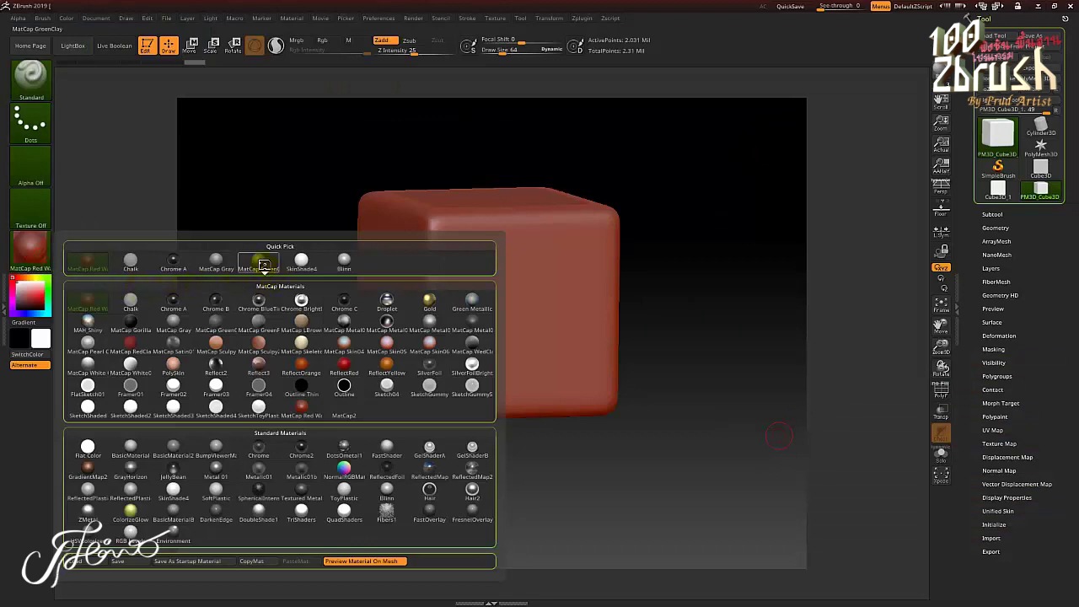
mouse_move(474, 82)
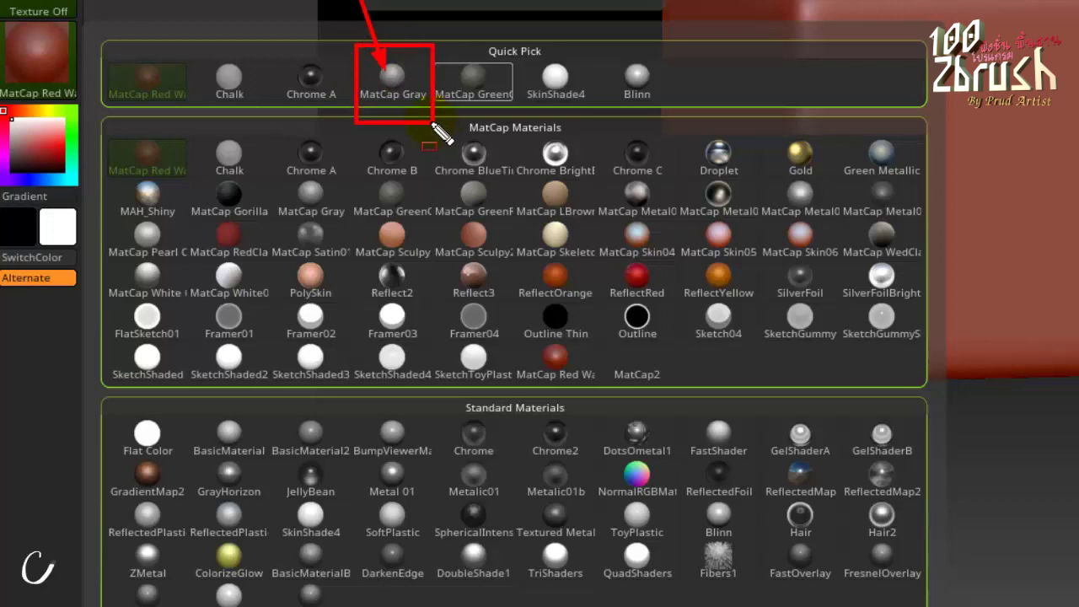
left_click(401, 87)
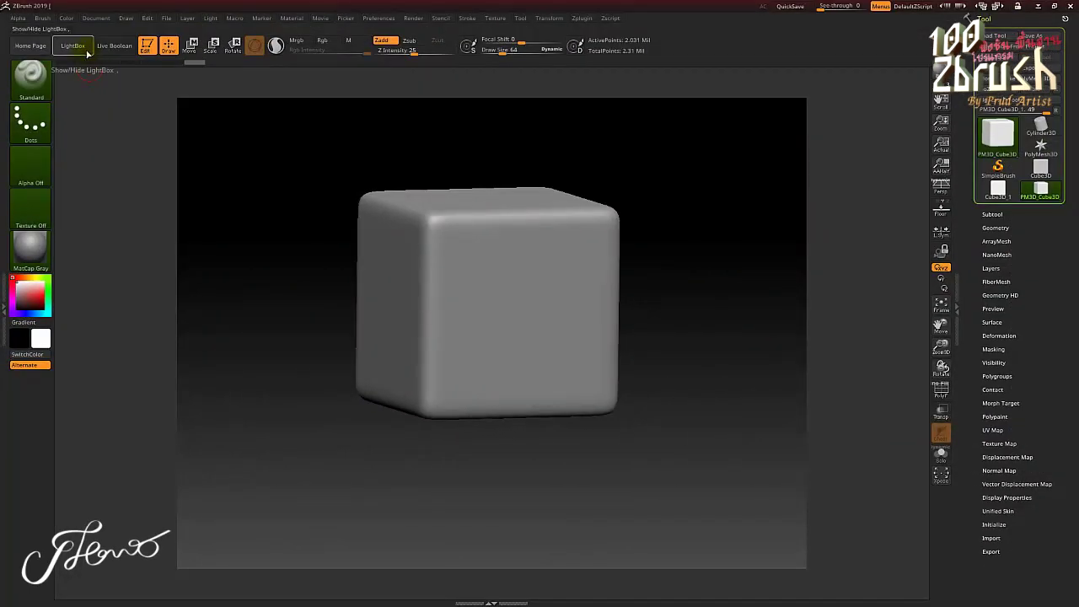
Load the Leathery Skin79 alpha from LightBox's alpha library
left_click(84, 49)
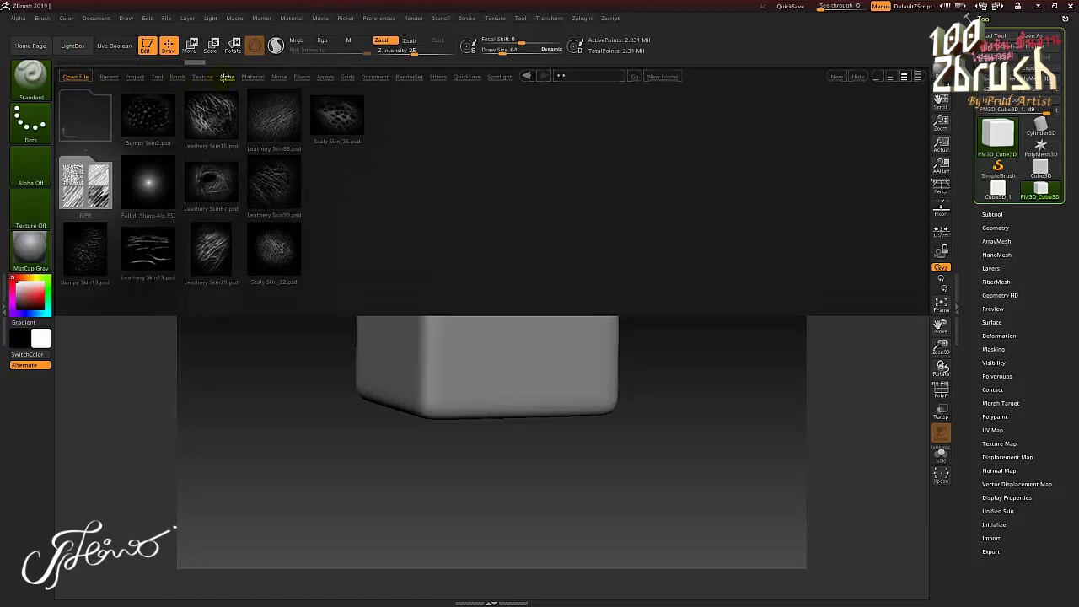
left_click(225, 76)
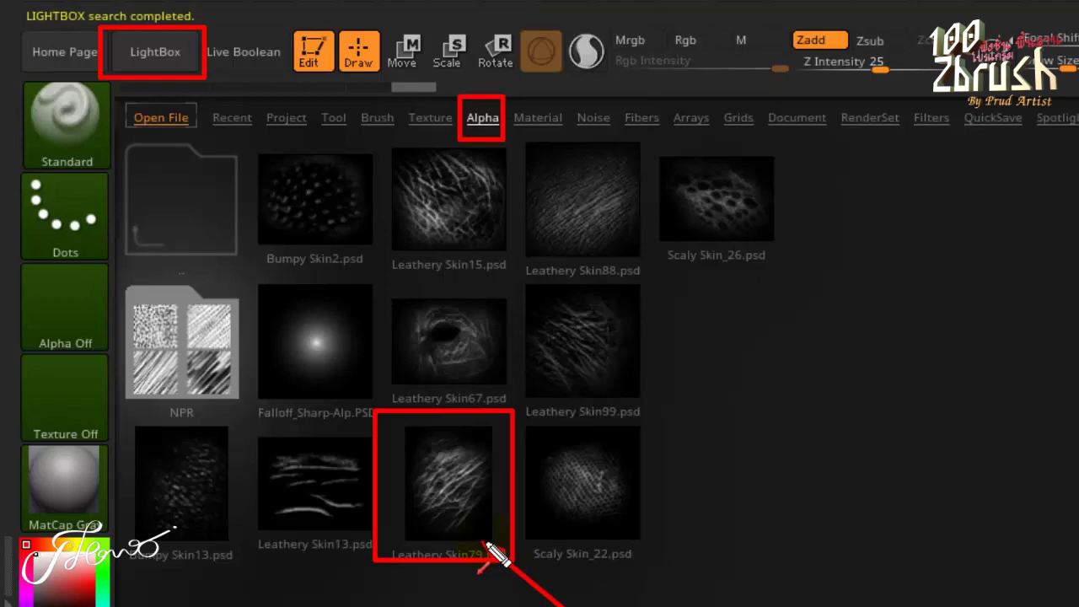
double_click(489, 542)
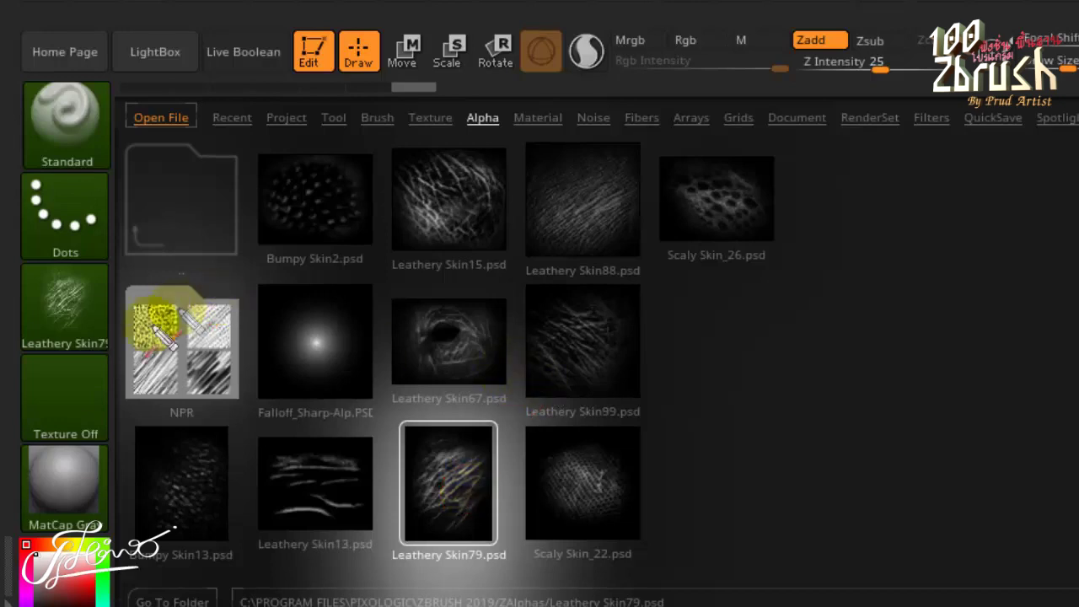
Close the LightBox browser to return to the MatCap Gray cube
left_click_drag(272, 415, 124, 324)
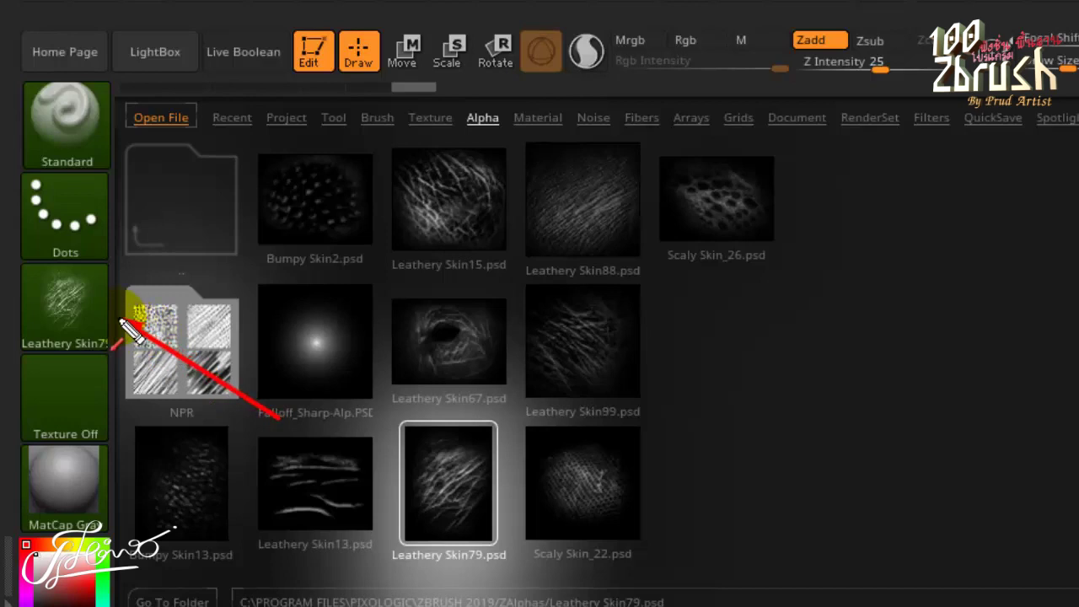
left_click_drag(274, 434, 408, 499)
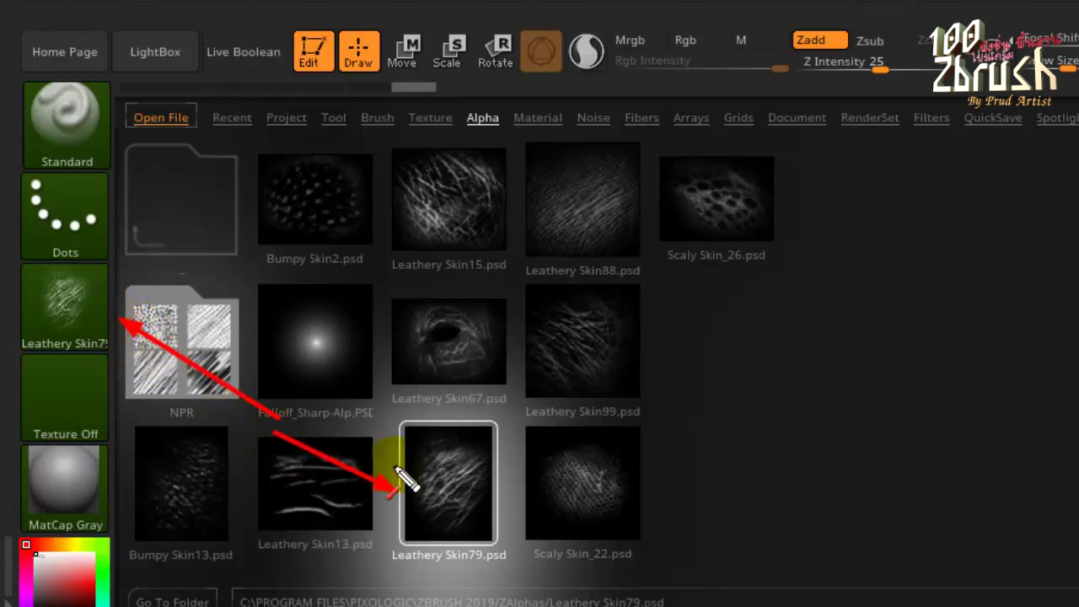
left_click_drag(6, 255, 115, 352)
left_click_drag(376, 415, 514, 553)
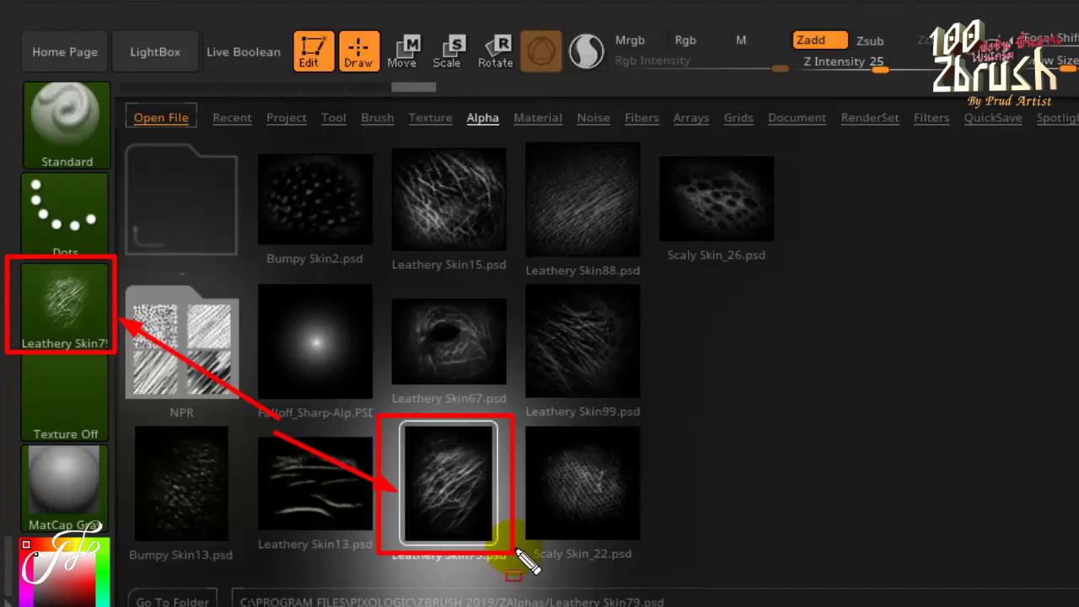
key("Escape")
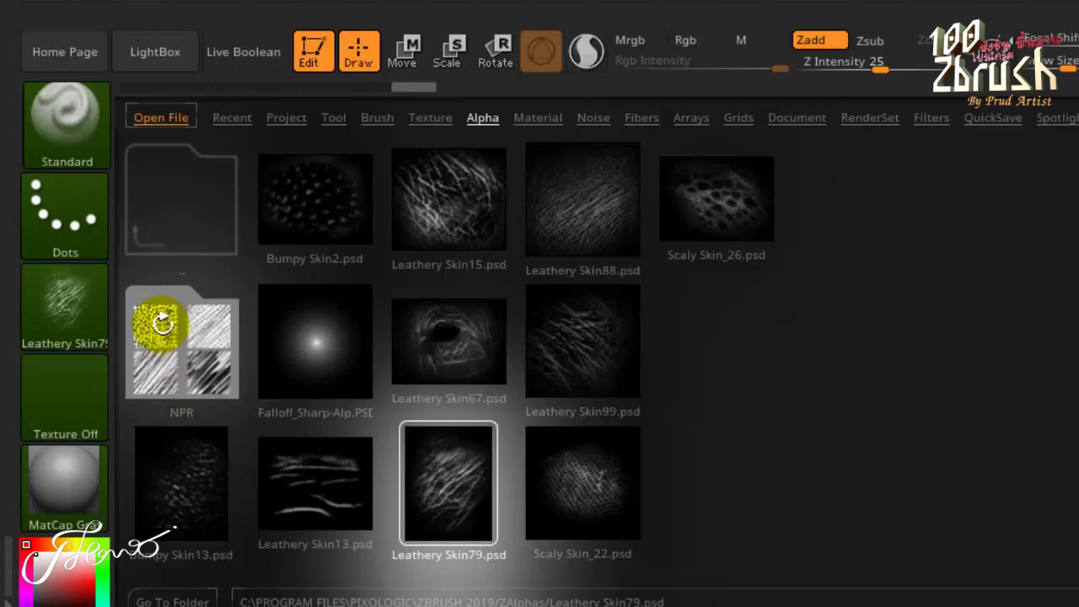
left_click(171, 57)
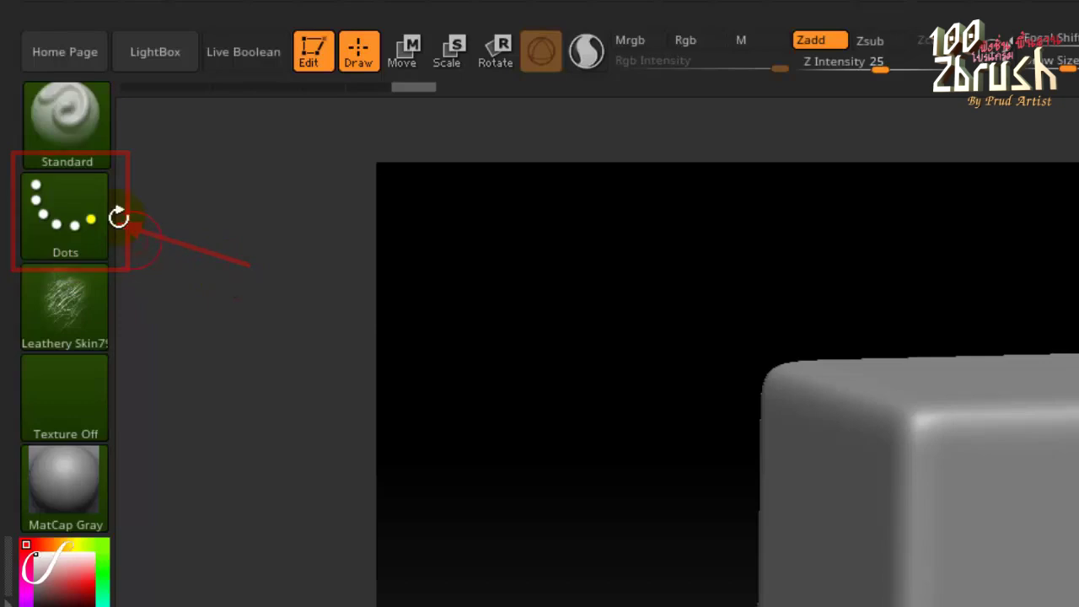
Change the Standard brush's stroke from Dots to DragRect
left_click(49, 226)
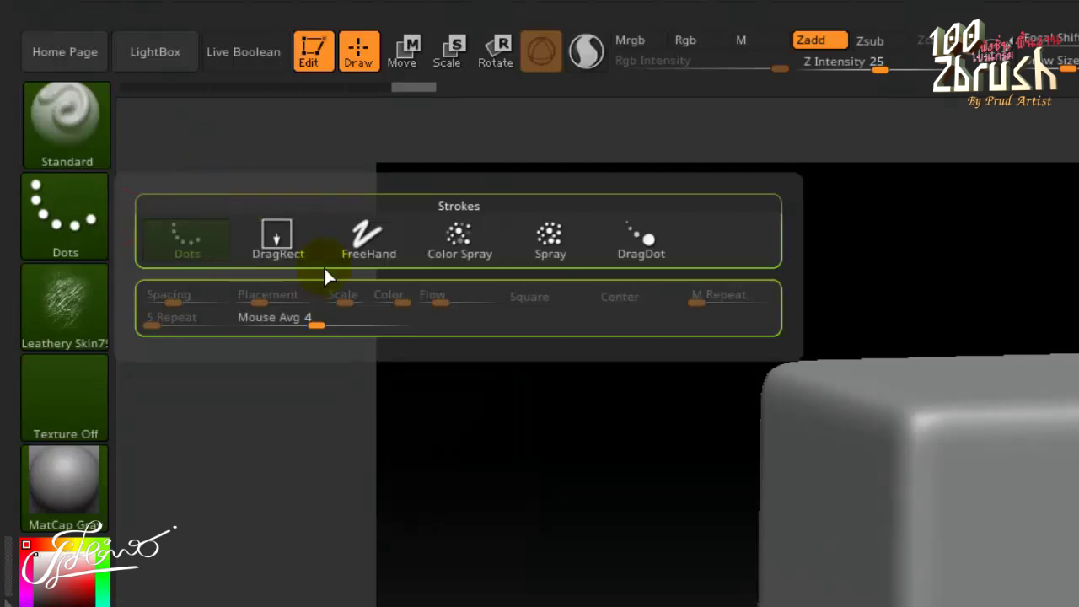
left_click(59, 209)
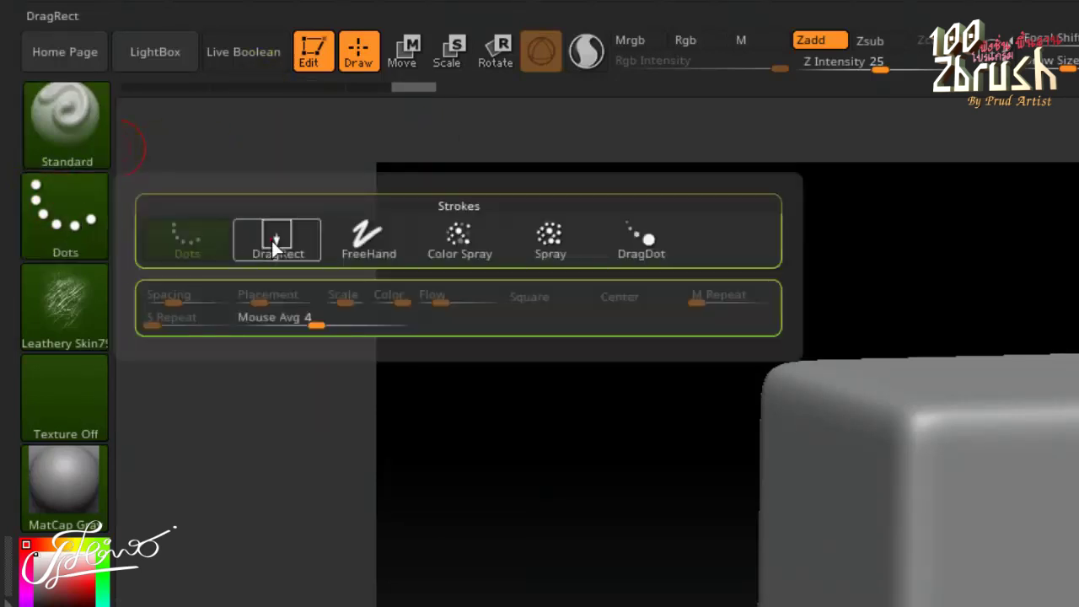
left_click(271, 238)
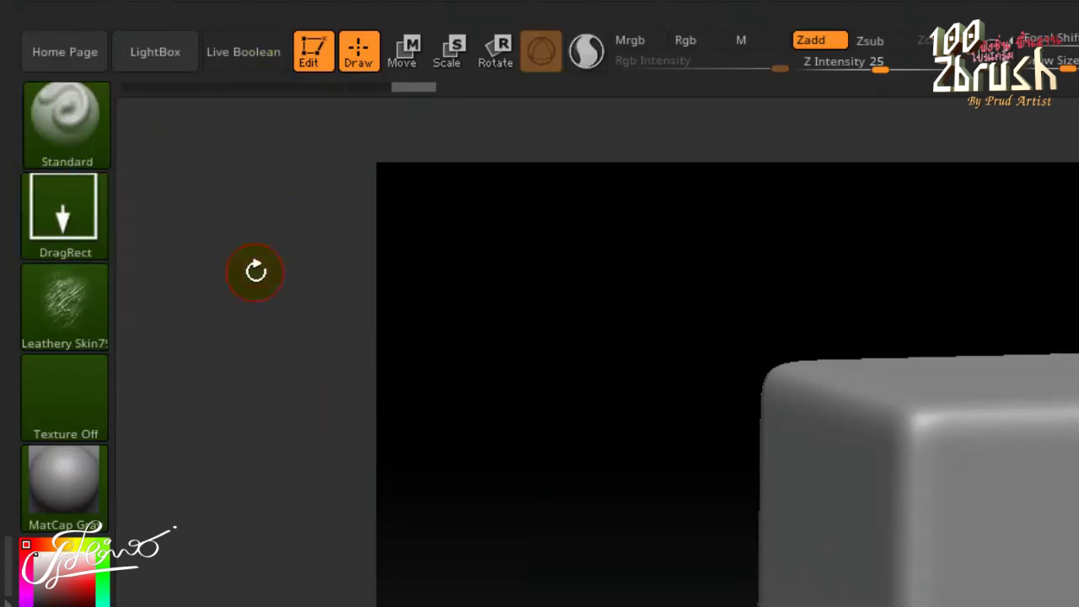
left_click_drag(10, 64, 129, 369)
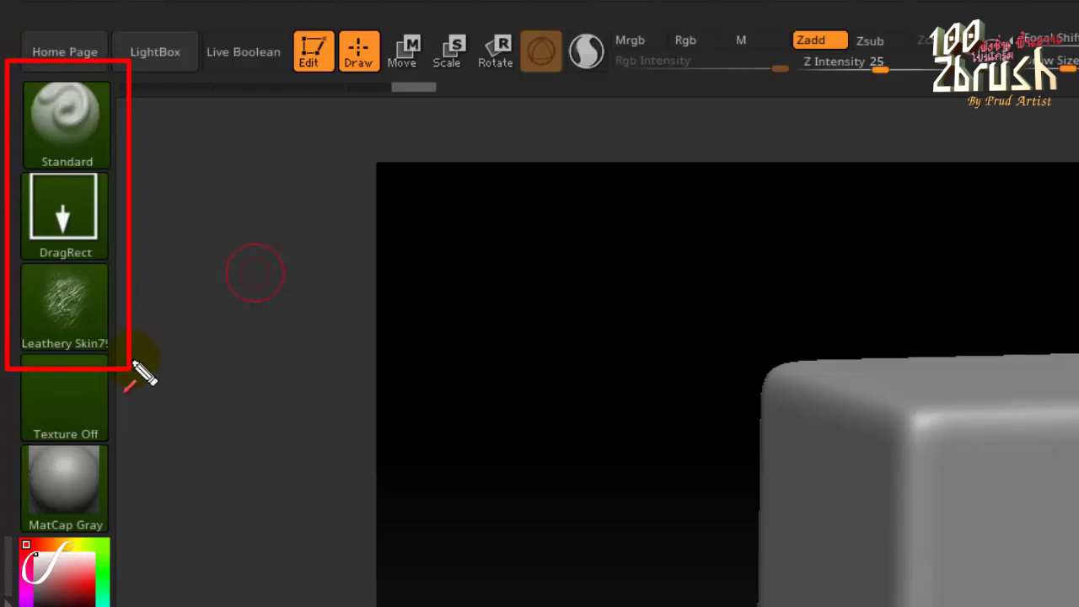
left_click_drag(292, 144, 114, 143)
left_click_drag(230, 245, 97, 221)
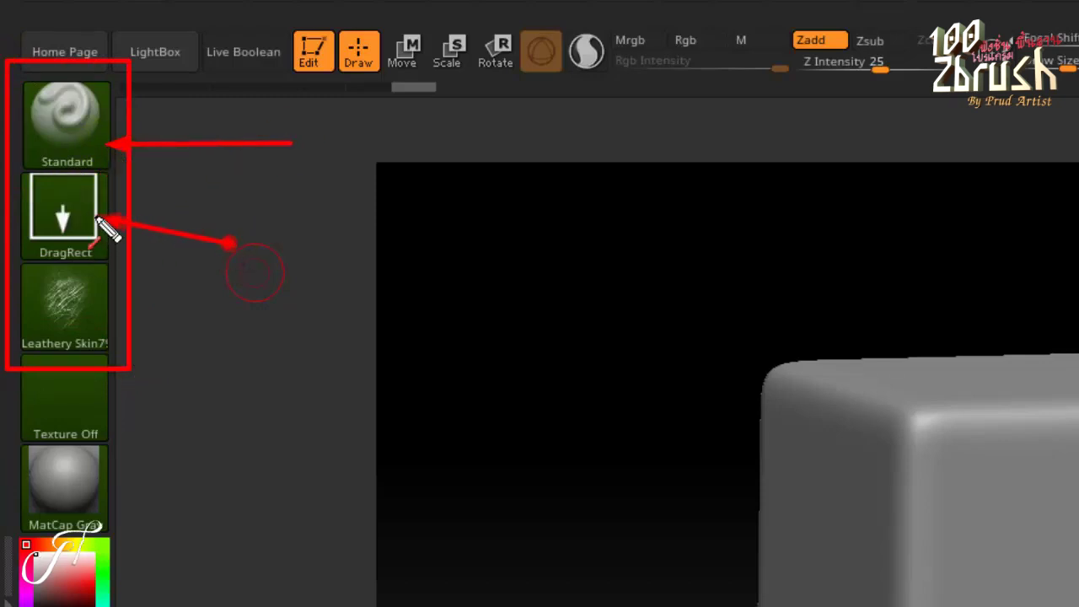
left_click_drag(258, 337, 97, 313)
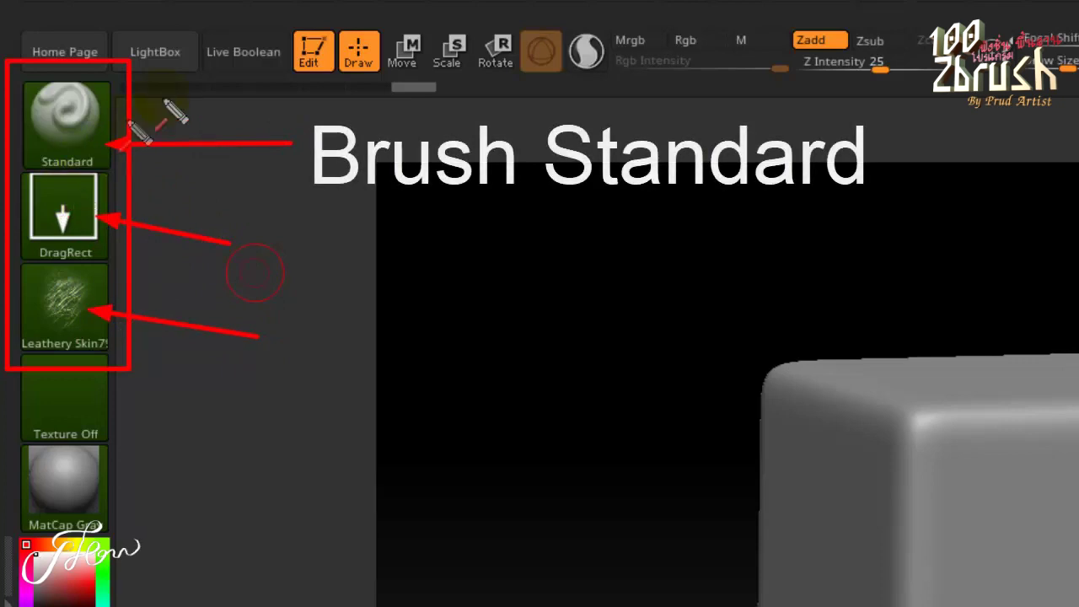
left_click_drag(403, 118, 111, 123)
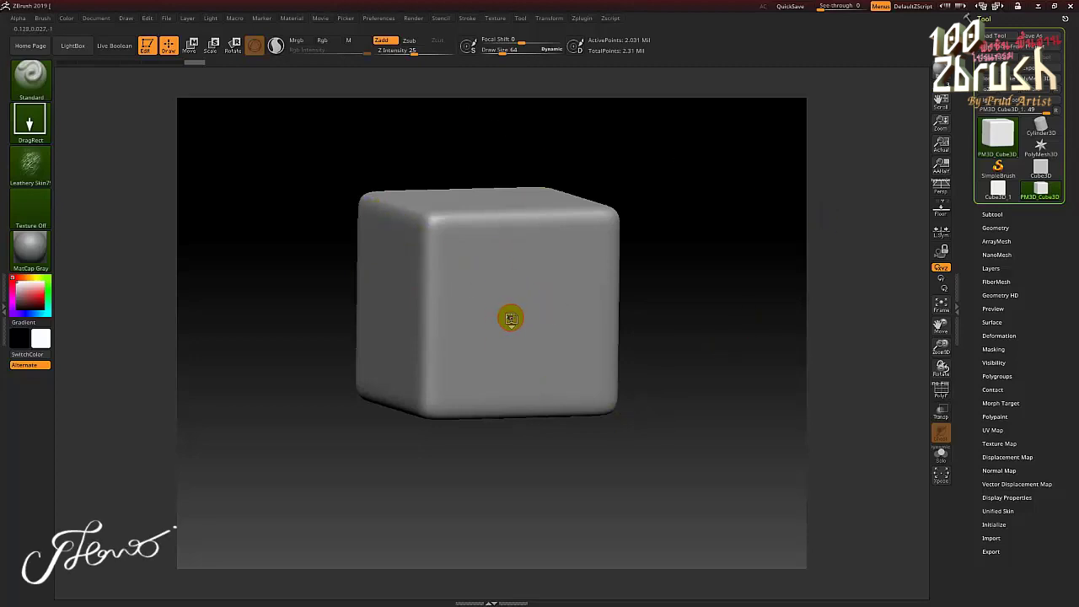
Stamp Leathery Skin79 onto the cube's front and top faces, rotating and framing it
left_click_drag(510, 316, 482, 212)
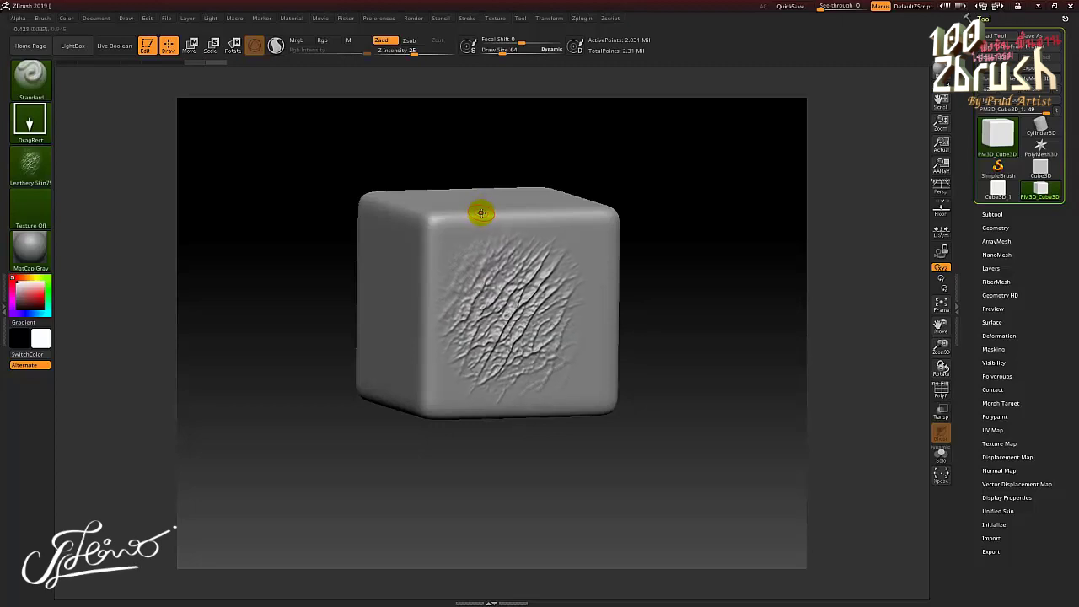
mouse_move(698, 354)
left_mouse_down()
mouse_move(631, 358)
mouse_move(663, 374)
mouse_move(699, 333)
left_mouse_up()
mouse_move(561, 469)
left_mouse_down()
mouse_move(648, 313)
mouse_move(674, 332)
mouse_move(450, 325)
mouse_move(477, 235)
left_mouse_up()
mouse_move(672, 345)
left_mouse_down()
mouse_move(640, 380)
mouse_move(682, 361)
mouse_move(601, 432)
mouse_move(570, 392)
left_mouse_up()
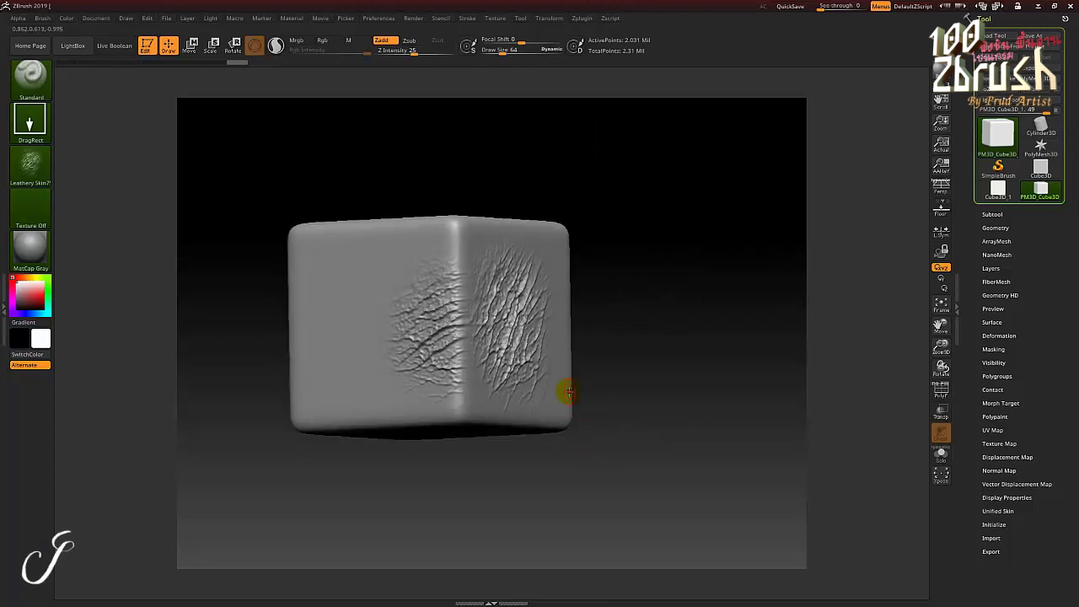
mouse_move(598, 312)
left_mouse_down()
mouse_move(620, 301)
mouse_move(553, 355)
mouse_move(602, 318)
mouse_move(325, 343)
mouse_move(258, 320)
mouse_move(272, 326)
mouse_move(262, 351)
left_mouse_up()
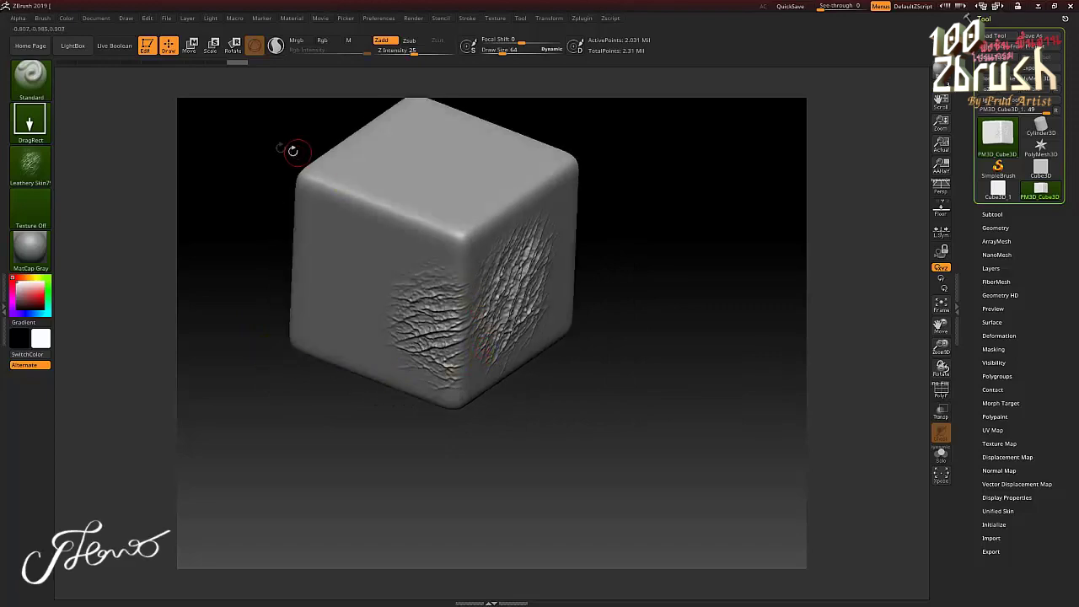
key("f")
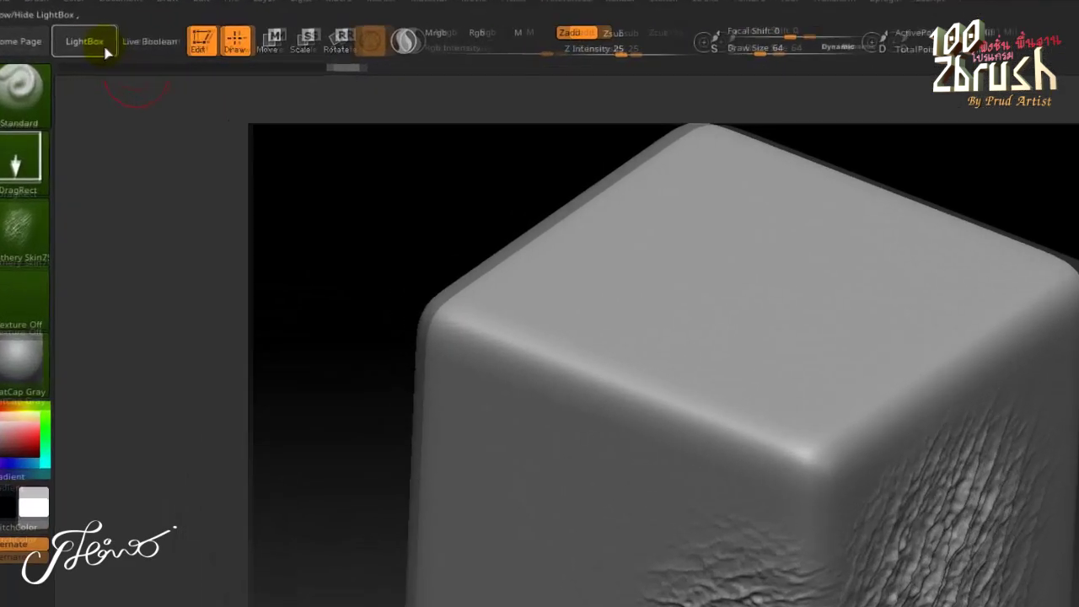
left_click(84, 48)
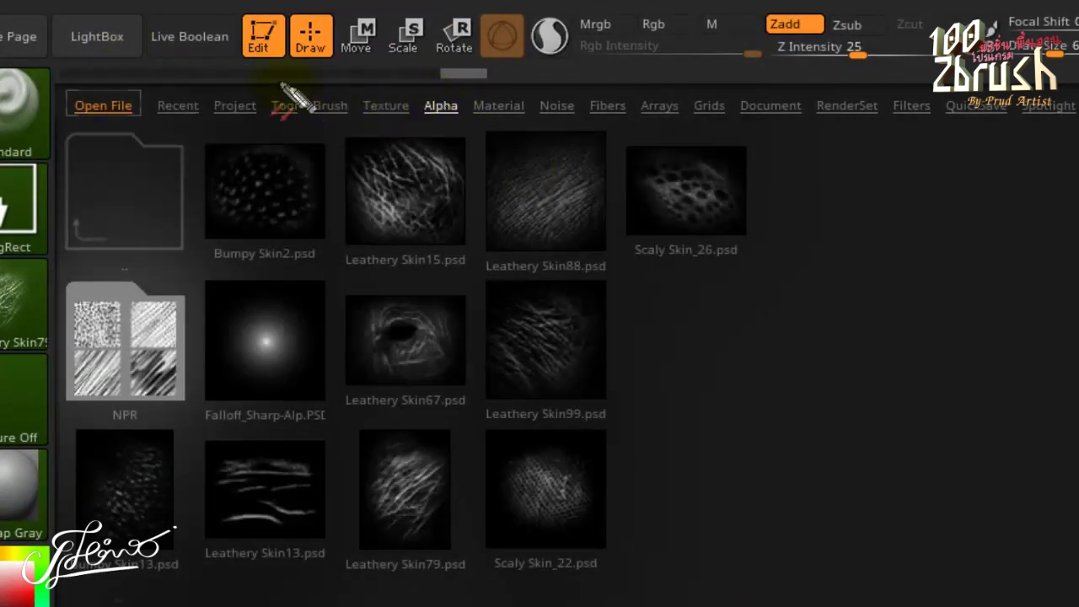
Load Bumpy Skin2.psd from LightBox's Alpha tab as the brush alpha, then close LightBox
left_click(211, 142)
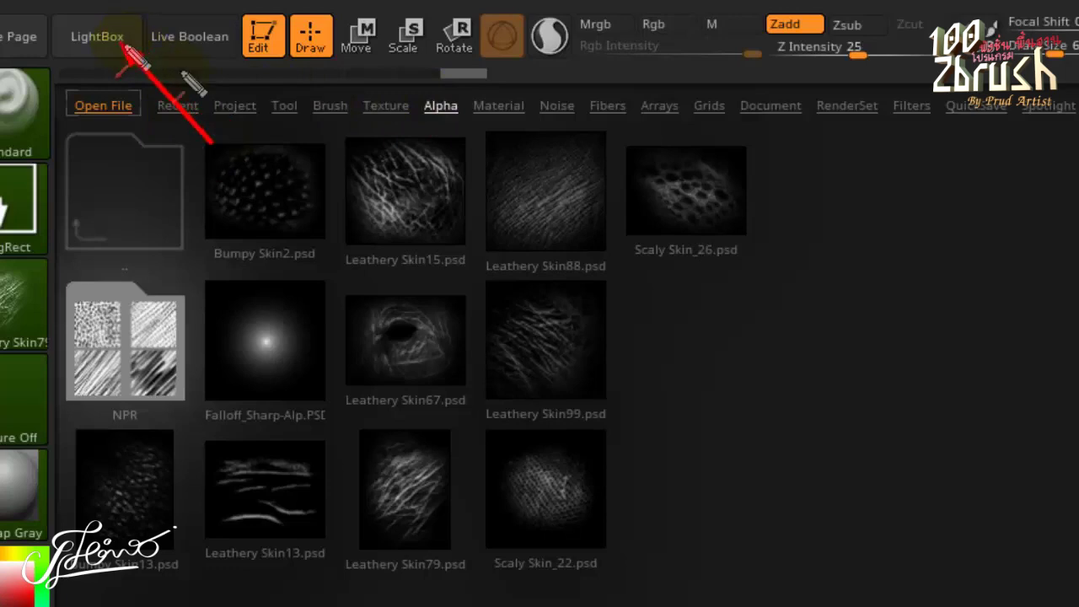
left_click(417, 108)
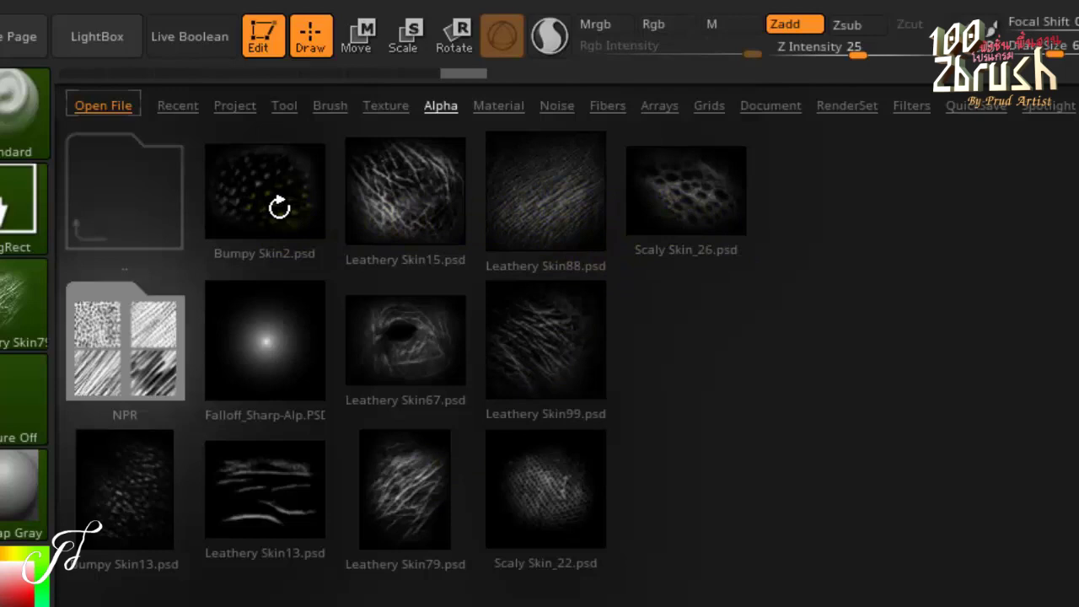
left_click_drag(403, 346, 286, 233)
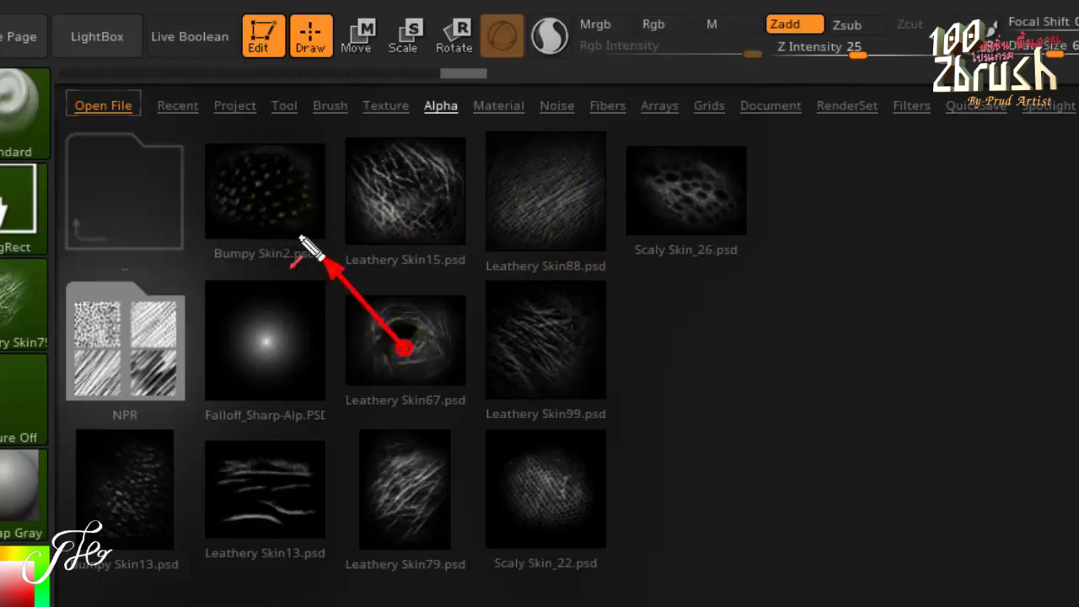
key("Escape")
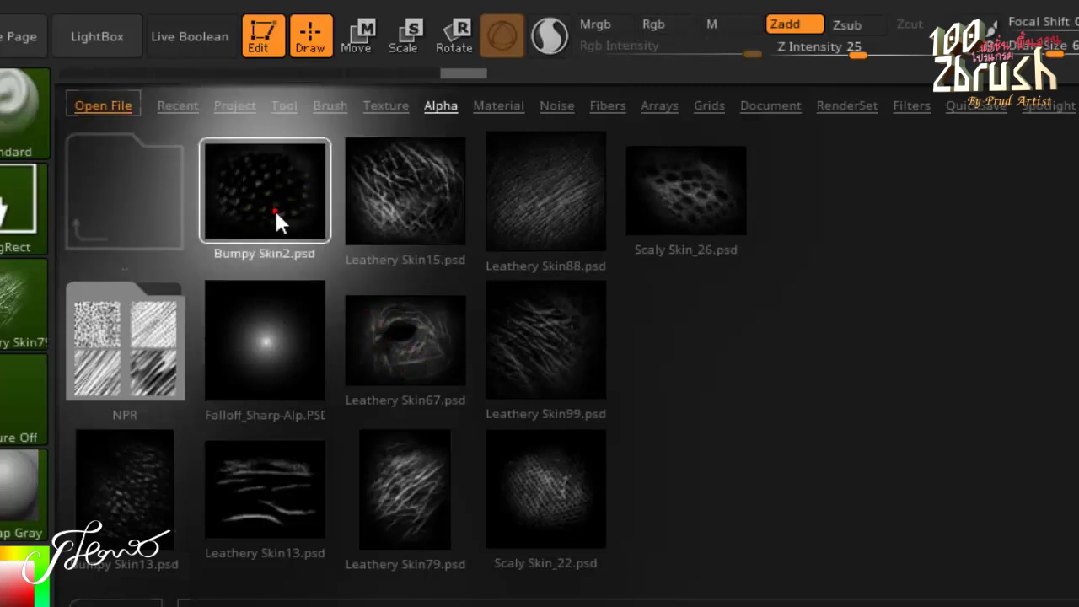
double_click(277, 210)
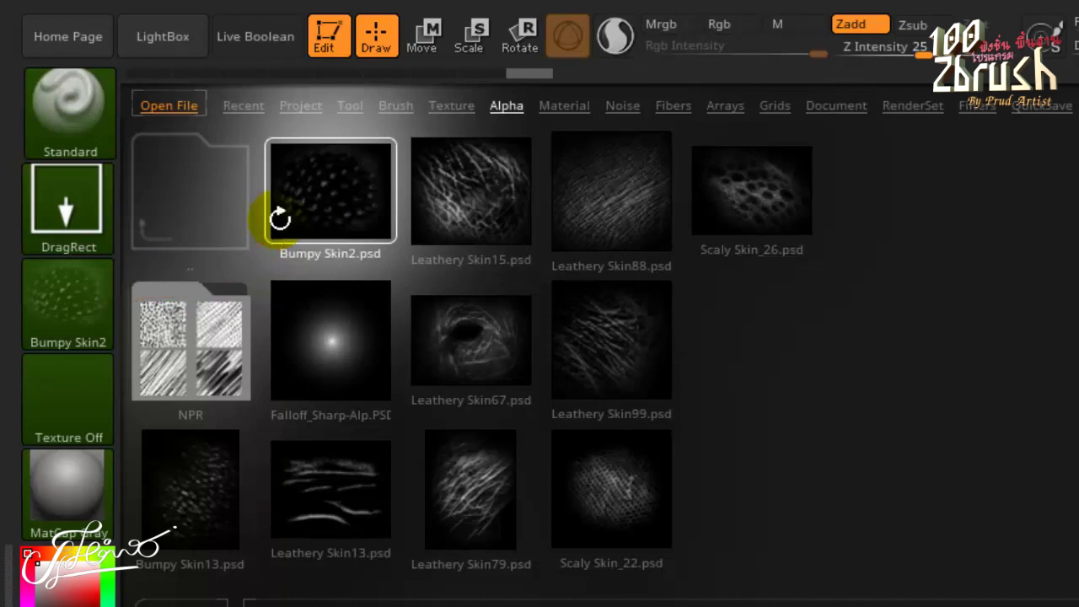
left_click(152, 40)
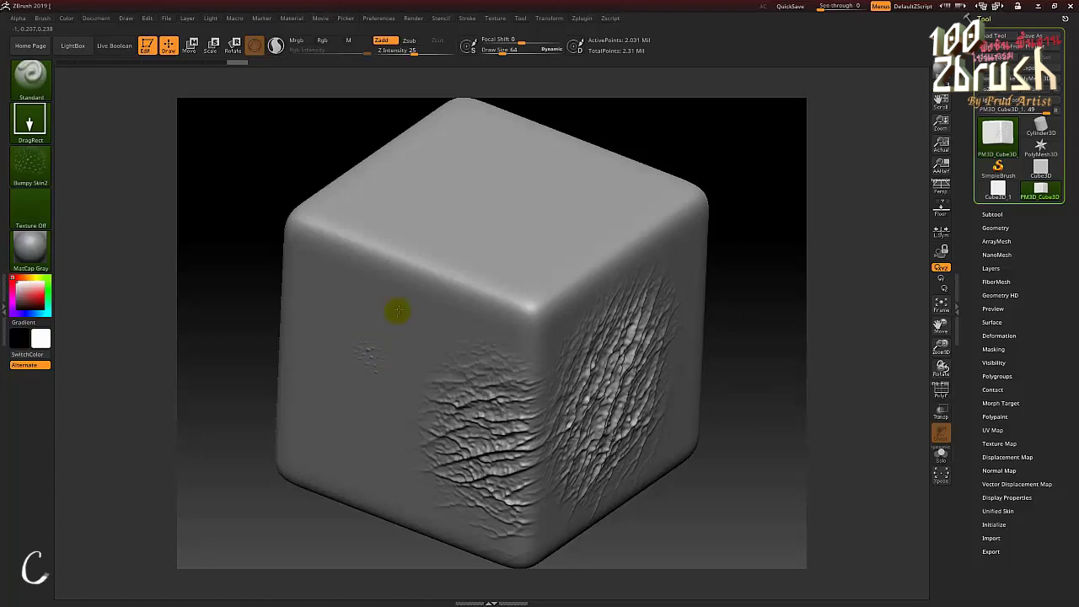
Drag two Bumpy Skin2 stamps onto the left face, then rotate to a level frontal view
left_click_drag(397, 312, 475, 244)
mouse_move(222, 374)
left_mouse_down()
mouse_move(251, 346)
mouse_move(231, 368)
mouse_move(245, 385)
mouse_move(260, 366)
left_mouse_up()
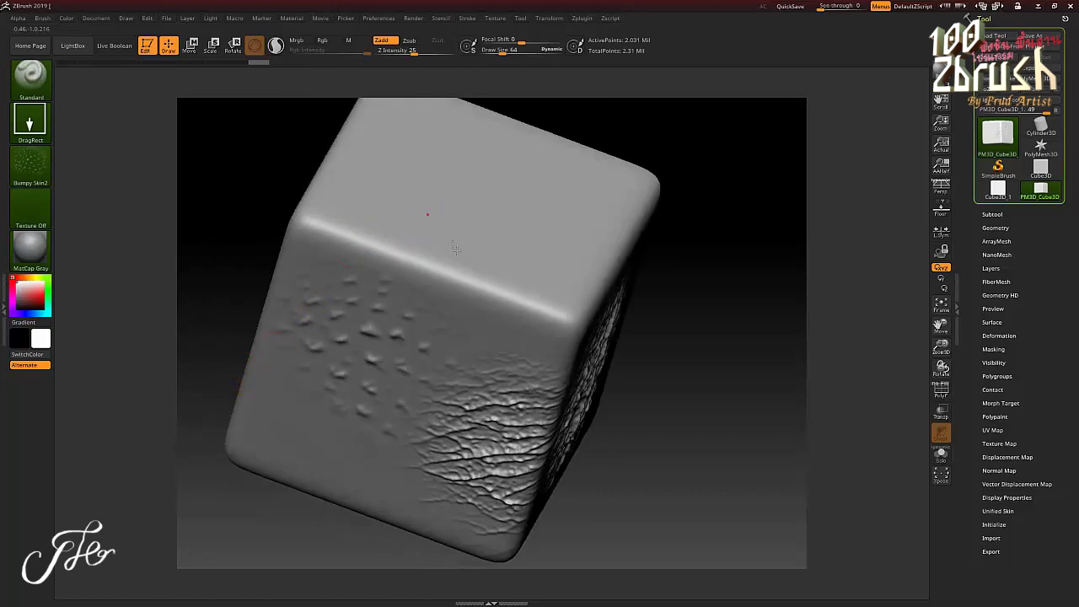
mouse_move(688, 341)
left_mouse_down()
mouse_move(699, 354)
mouse_move(699, 289)
mouse_move(692, 360)
mouse_move(756, 352)
mouse_move(775, 378)
mouse_move(754, 388)
left_mouse_up()
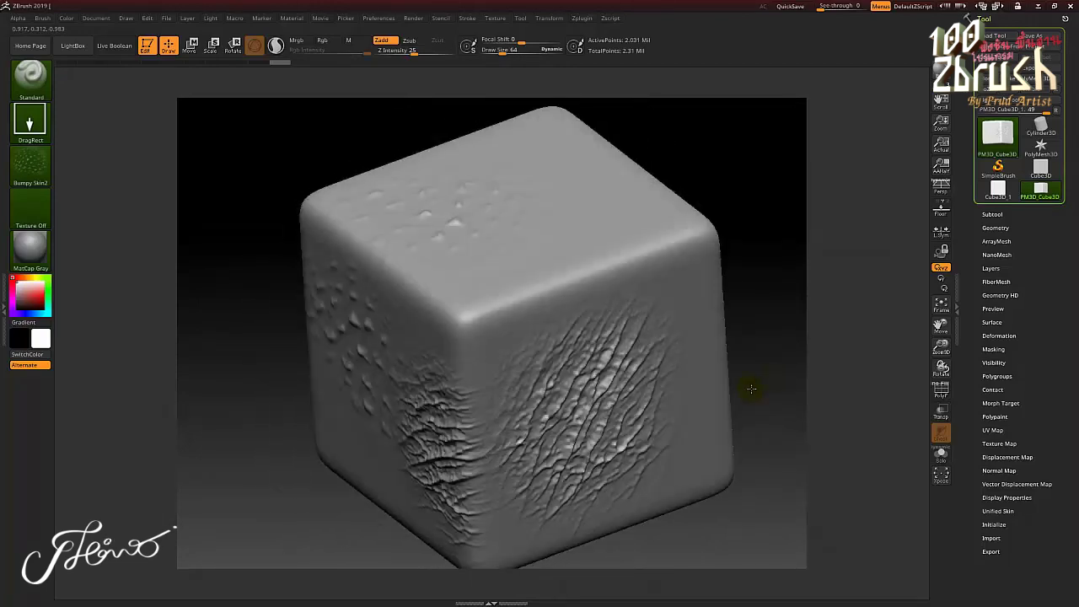
left_click(520, 298)
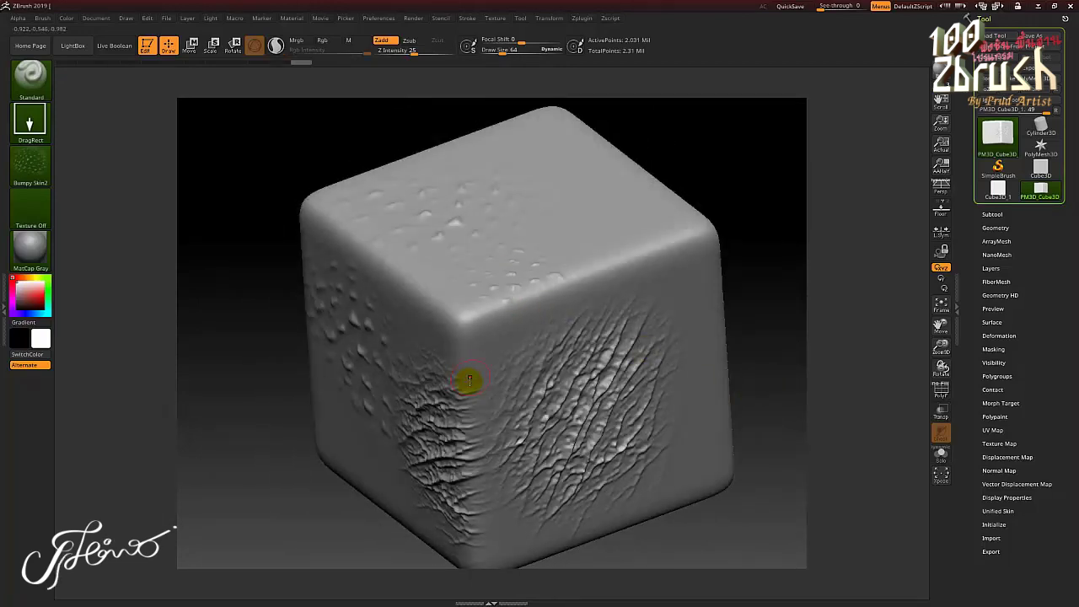
mouse_move(756, 306)
left_mouse_down()
mouse_move(761, 289)
mouse_move(758, 306)
left_mouse_up()
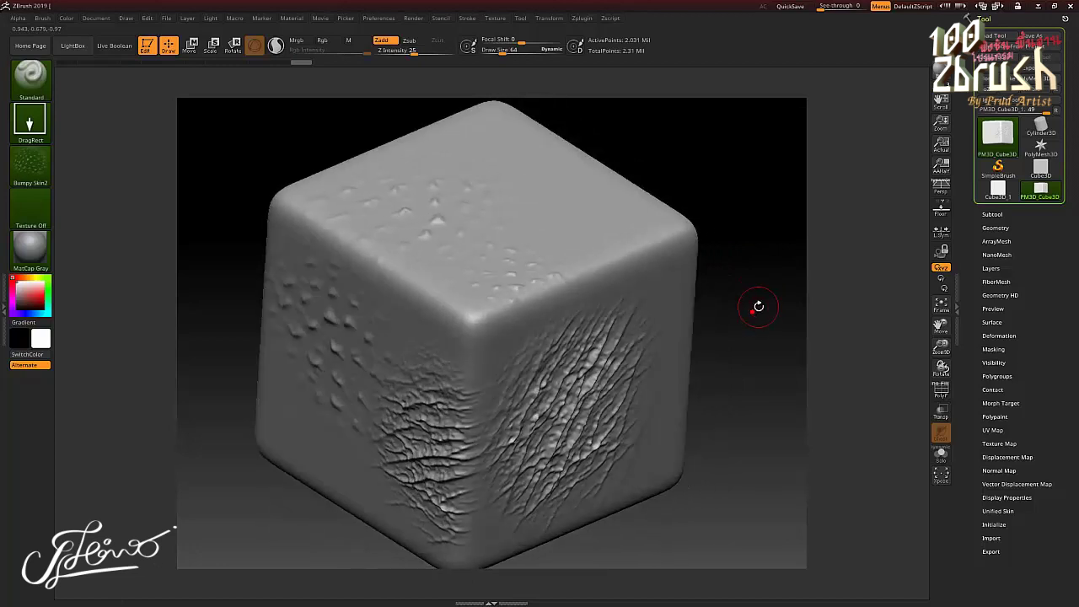